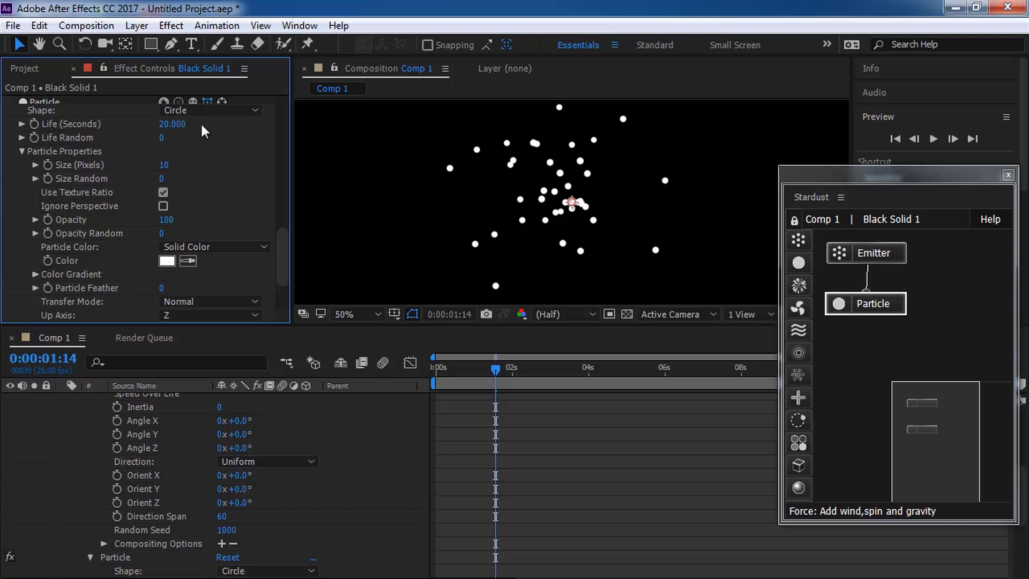
Step: Set the Particle node's particle color mode to Color Over Life
left_click_drag(281, 233, 284, 253)
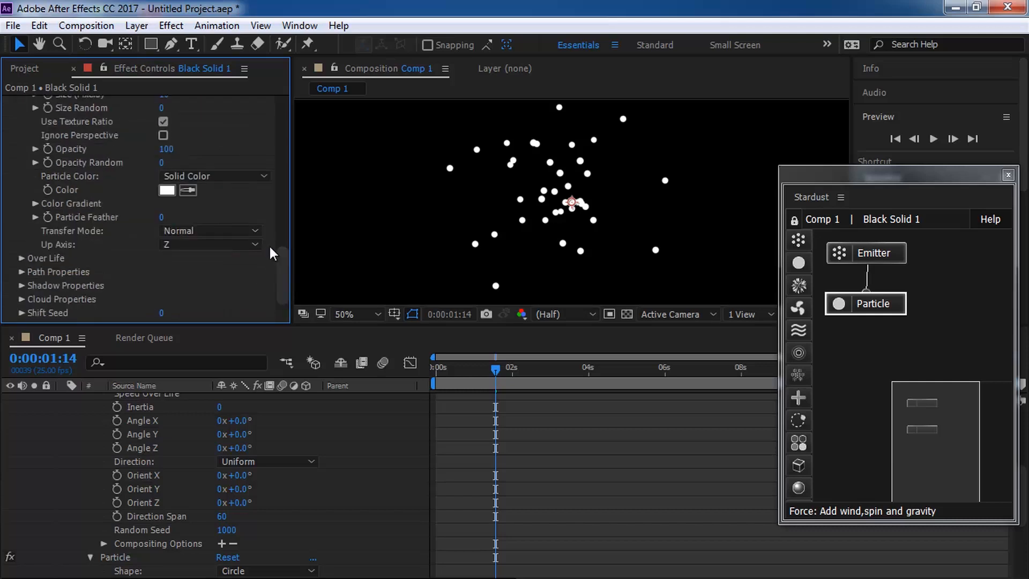
left_click(262, 176)
left_click(259, 207)
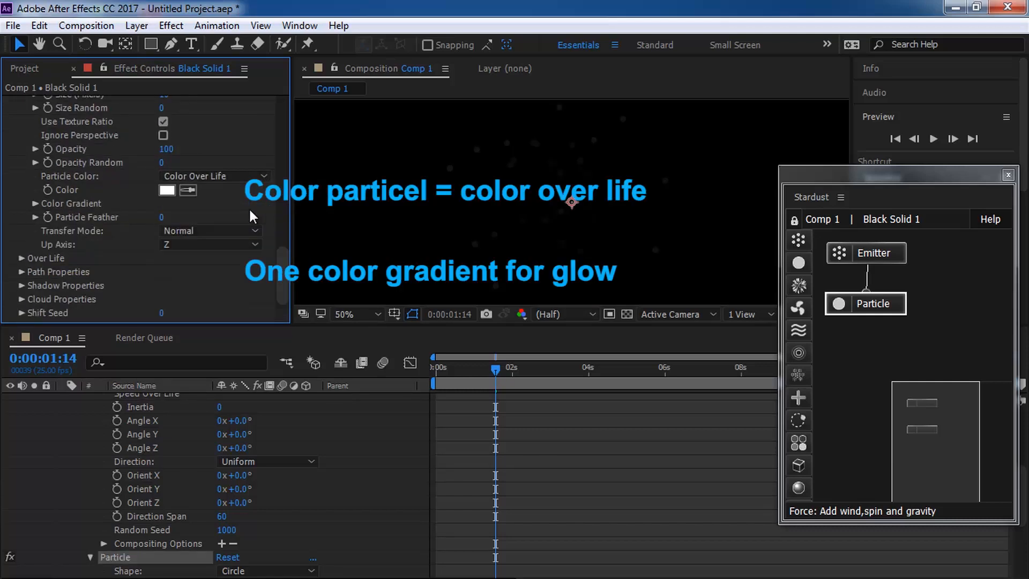
Step: Make the Particle node's color gradient run from bright green at the start to dark green at the end
left_click(35, 204)
left_click(58, 279)
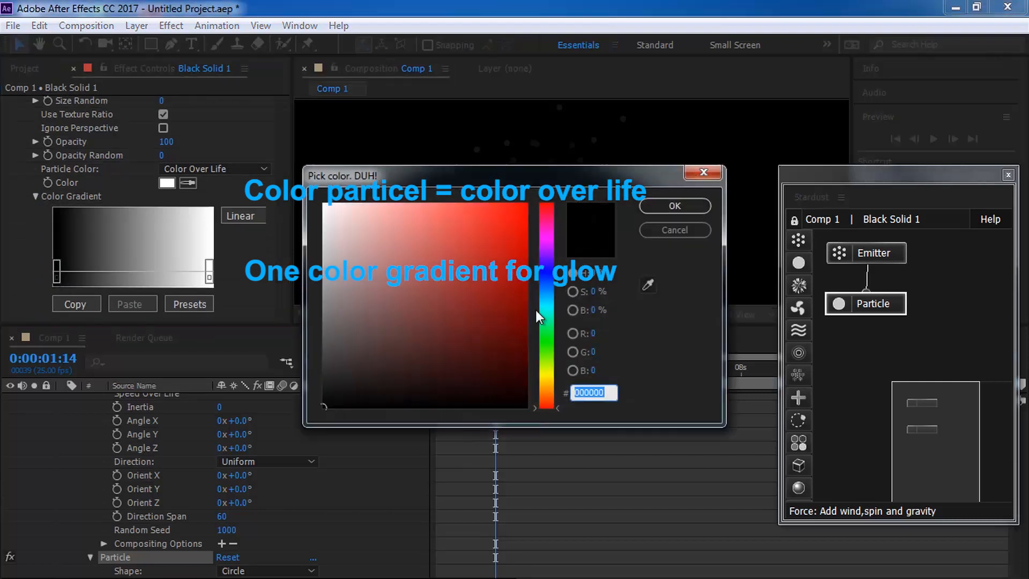
left_click(547, 353)
left_click(525, 219)
left_click(673, 207)
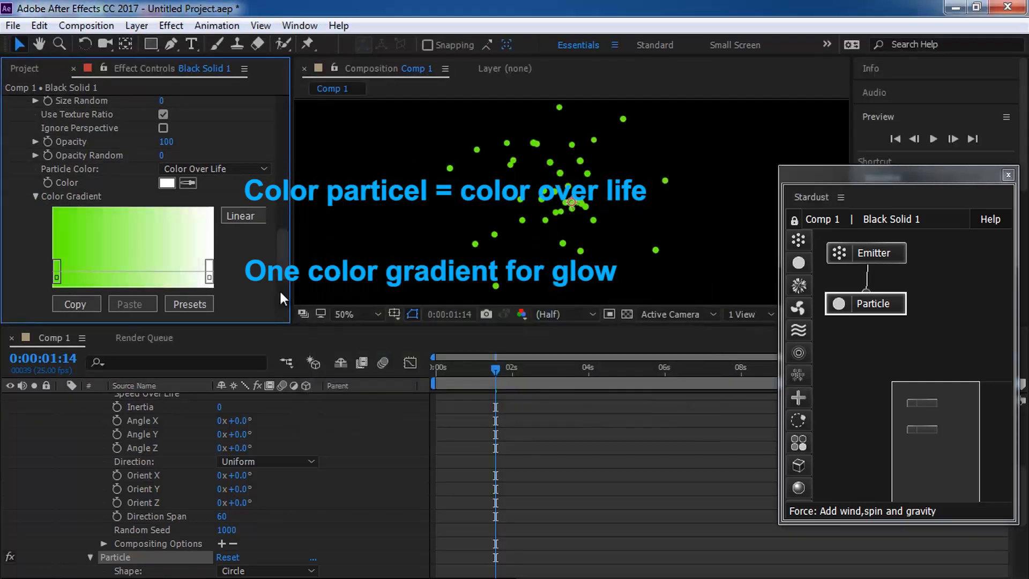
left_click(209, 276)
left_click(547, 353)
left_click(507, 312)
left_click(673, 206)
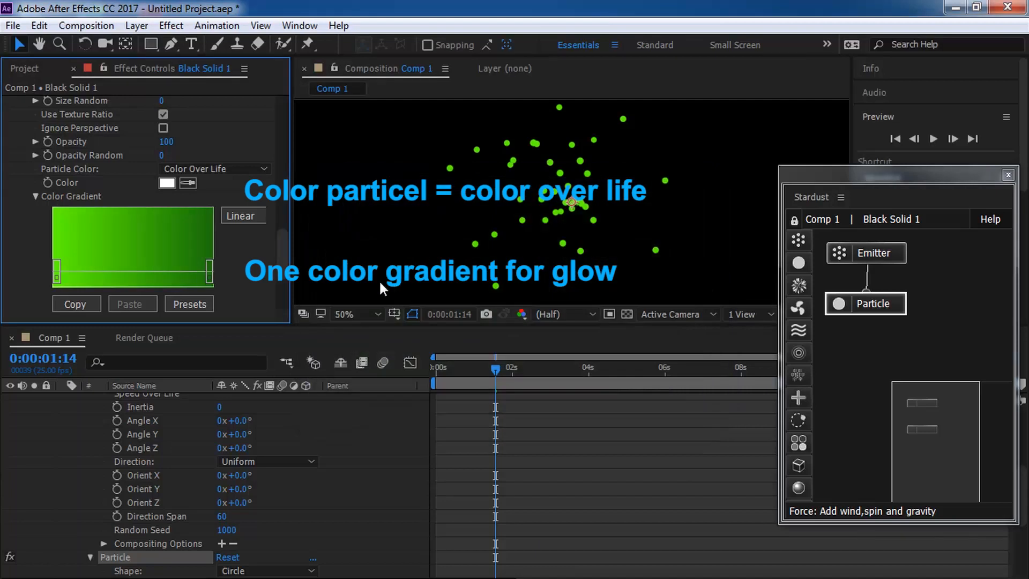
Step: Add a Motion node connected below the Particle node and set its motion type to Sine
left_click_drag(799, 420, 887, 356)
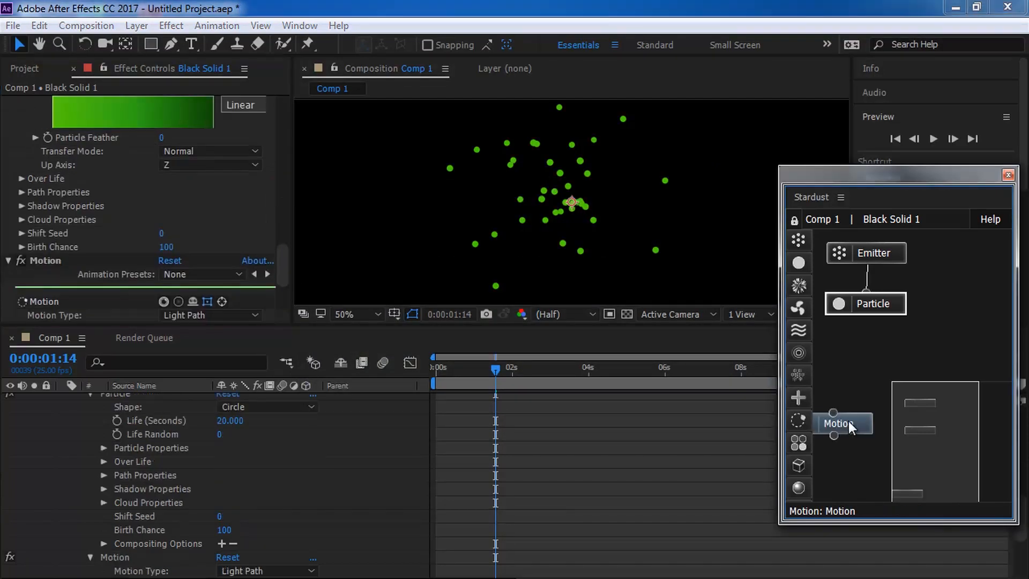
left_click_drag(872, 306, 872, 307)
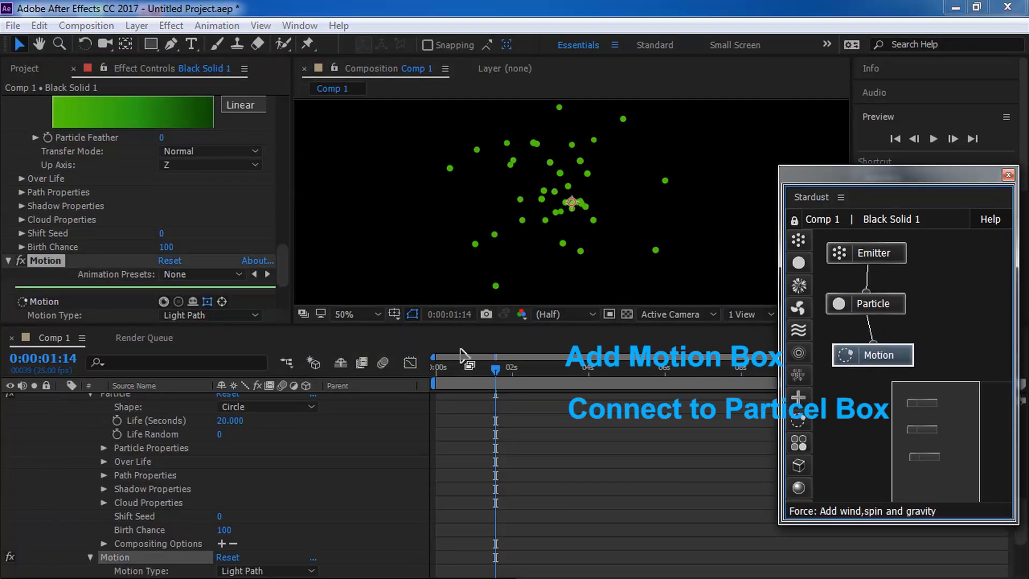
left_click_drag(285, 259, 294, 300)
left_click(255, 205)
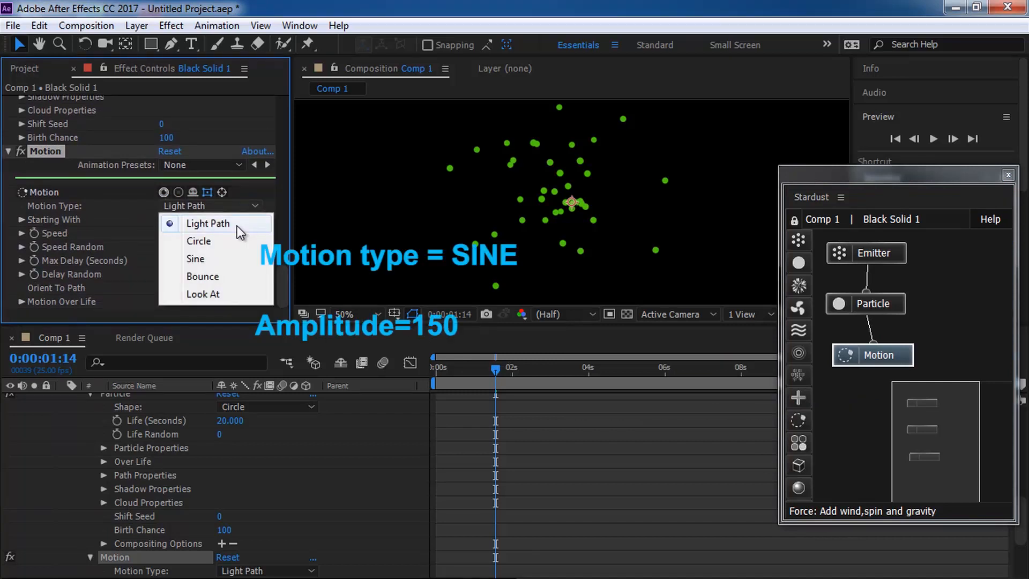
left_click(194, 258)
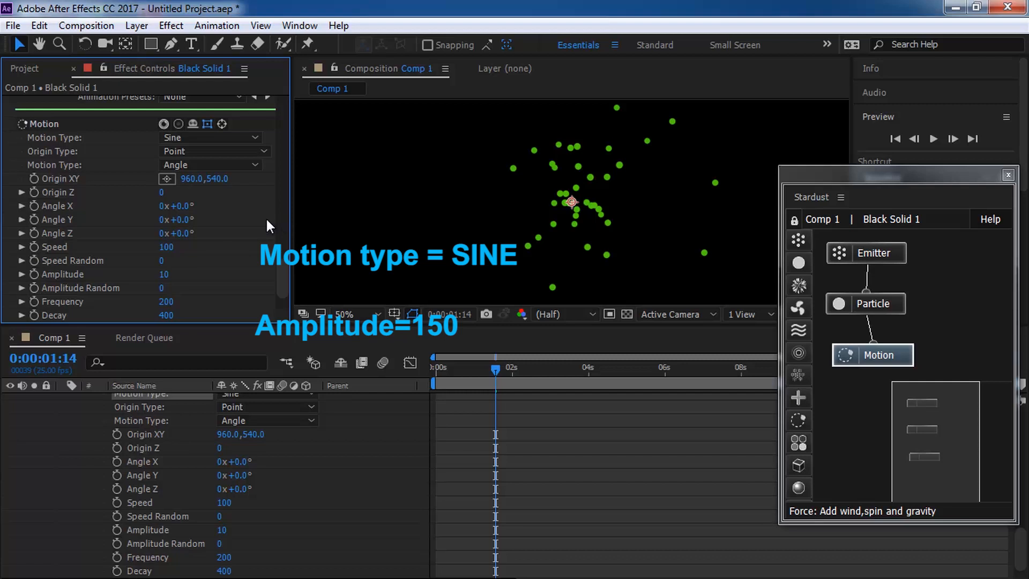
Step: Set the Motion node's speed to 0
scroll(265, 252, "down", 4)
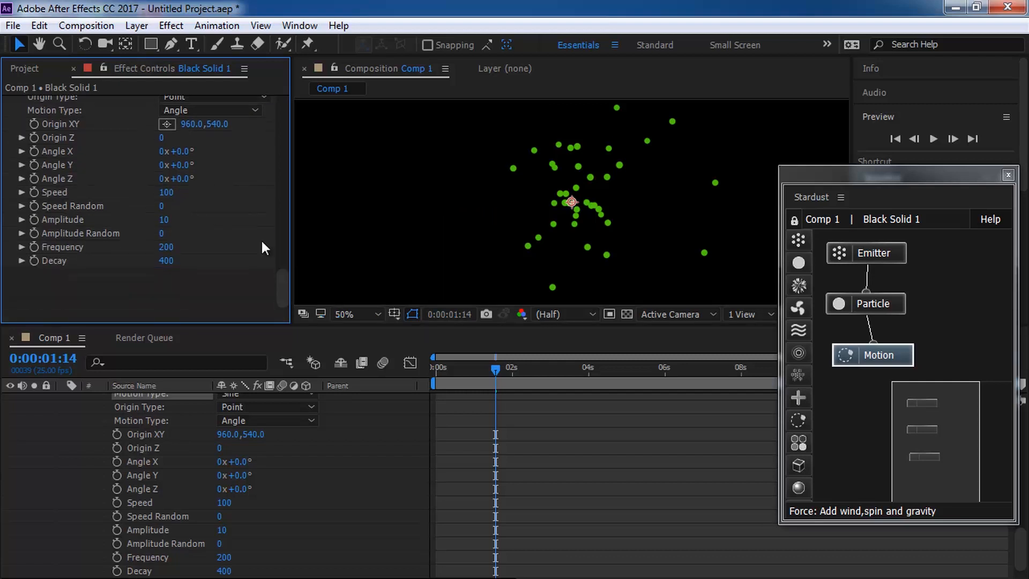
left_click(168, 193)
type("0")
key("Return")
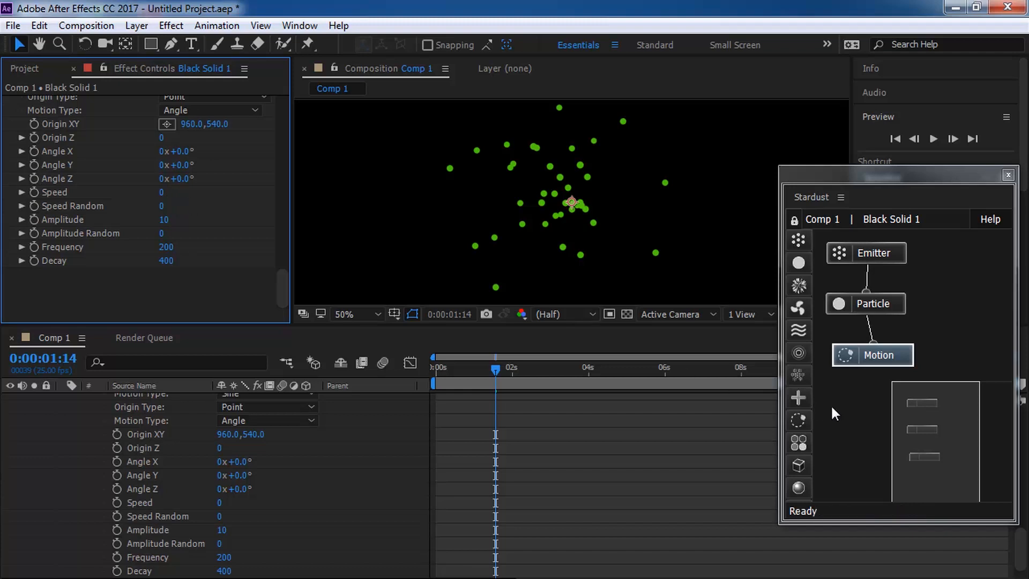
Step: Add an Auxiliary node with its own Particle node beneath it, and connect the Auxiliary to the original Particle node
left_click_drag(803, 287, 965, 300)
left_click_drag(796, 260, 982, 355)
left_click_drag(964, 290, 899, 305)
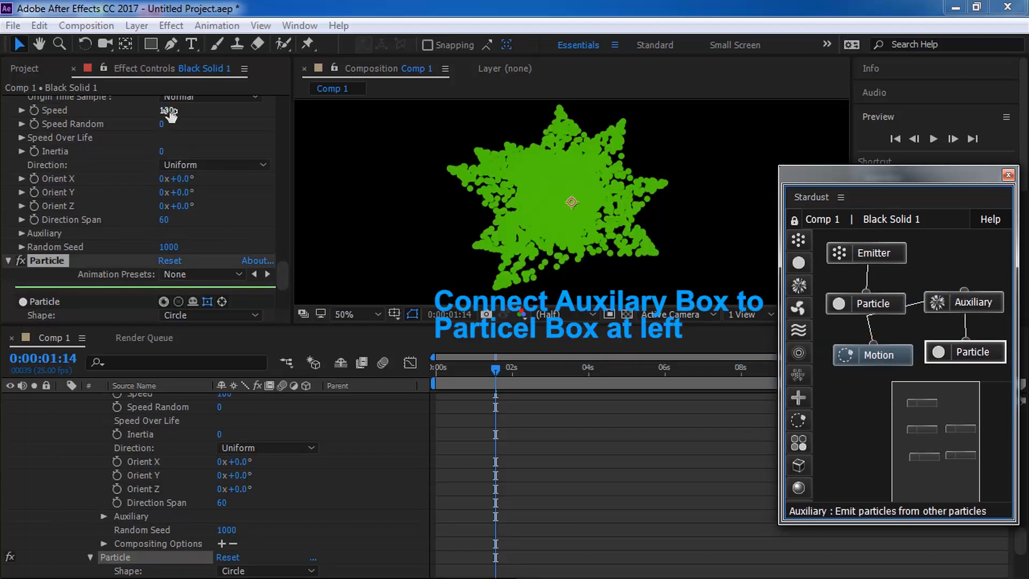
Step: Set the Motion node's speed to 100 and its amplitude to 150, with Angle as the sine motion's type
left_click(863, 355)
left_click(166, 266)
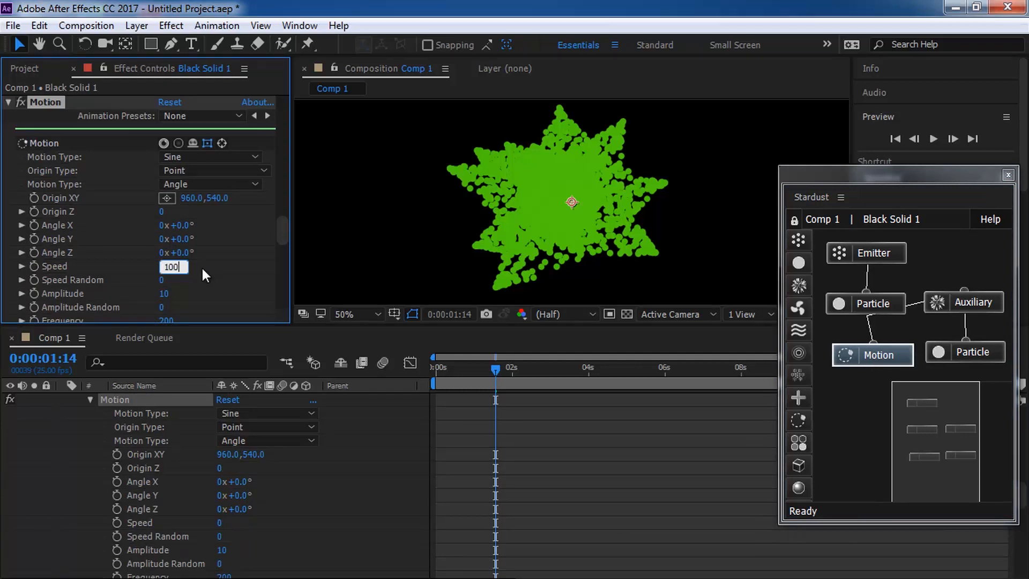
key("Return")
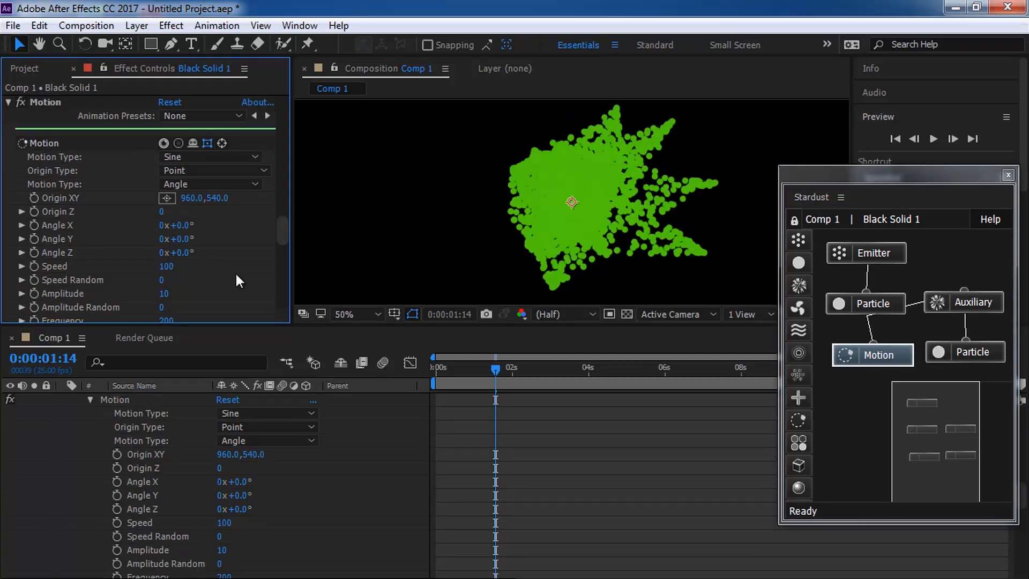
left_click(252, 182)
left_click(251, 193)
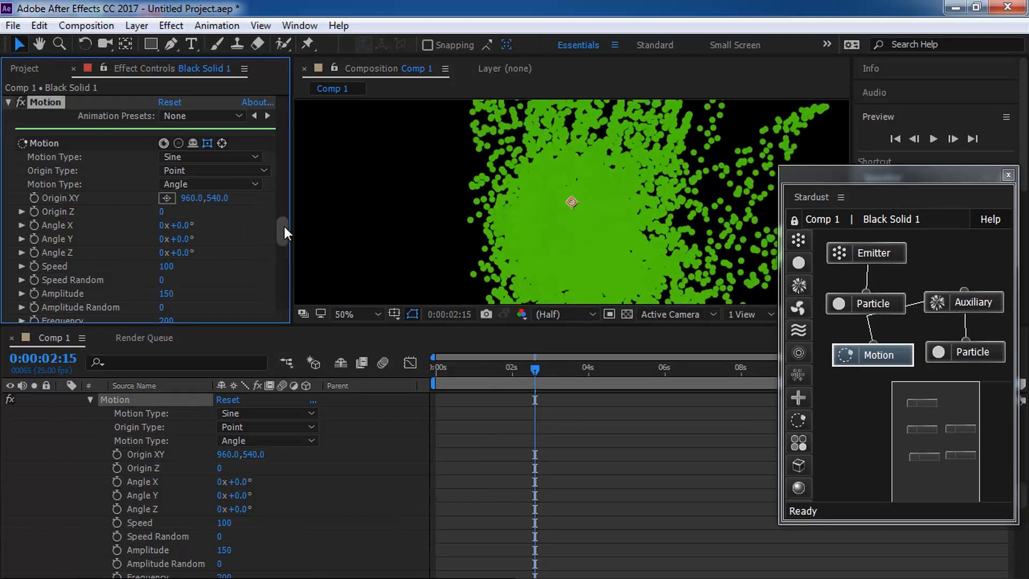
scroll(284, 225, "up", 2)
left_click(255, 183)
left_click(233, 241)
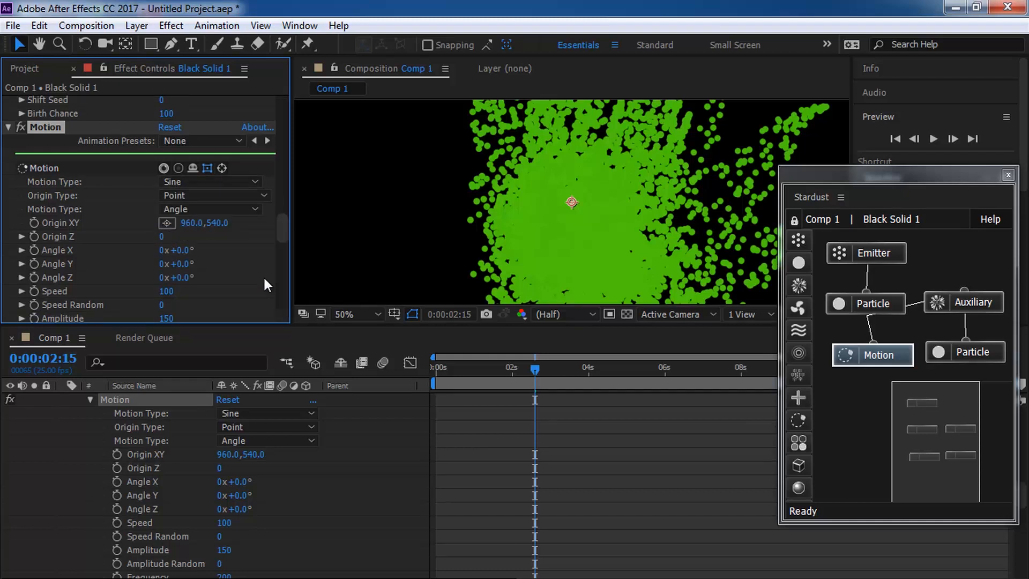
scroll(282, 233, "down", 5)
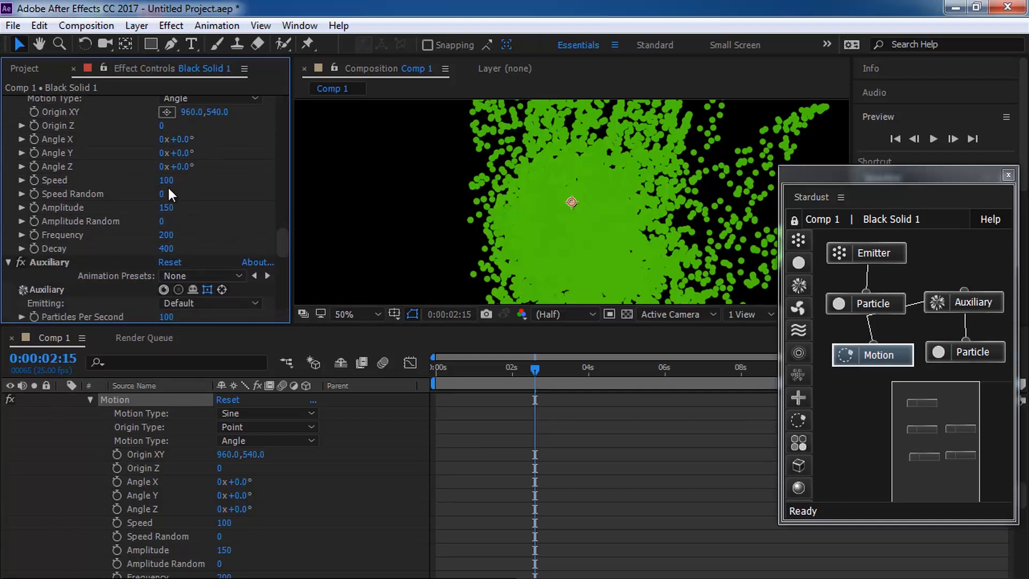
Step: Set the Auxiliary node's speed to 0, with Default emitting and Uniform direction
left_click(967, 301)
scroll(278, 249, "down", 3)
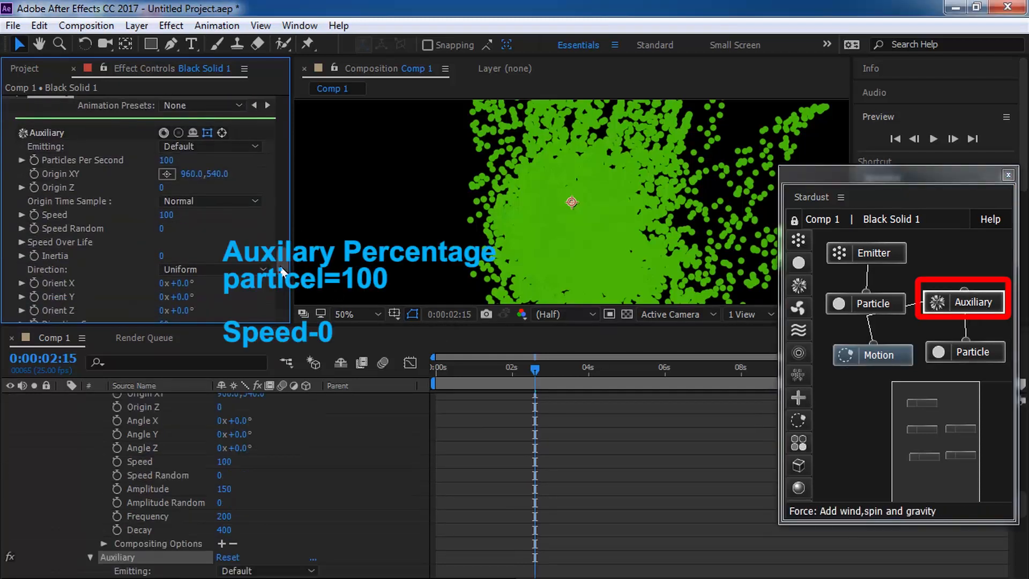
left_click(255, 147)
left_click(257, 162)
left_click(167, 214)
type("0")
key("Return")
left_click(262, 269)
left_click(251, 285)
Step: Give the Particle node under the Auxiliary a life of 5 seconds and a size of 5 pixels
scroll(250, 287, "down", 5)
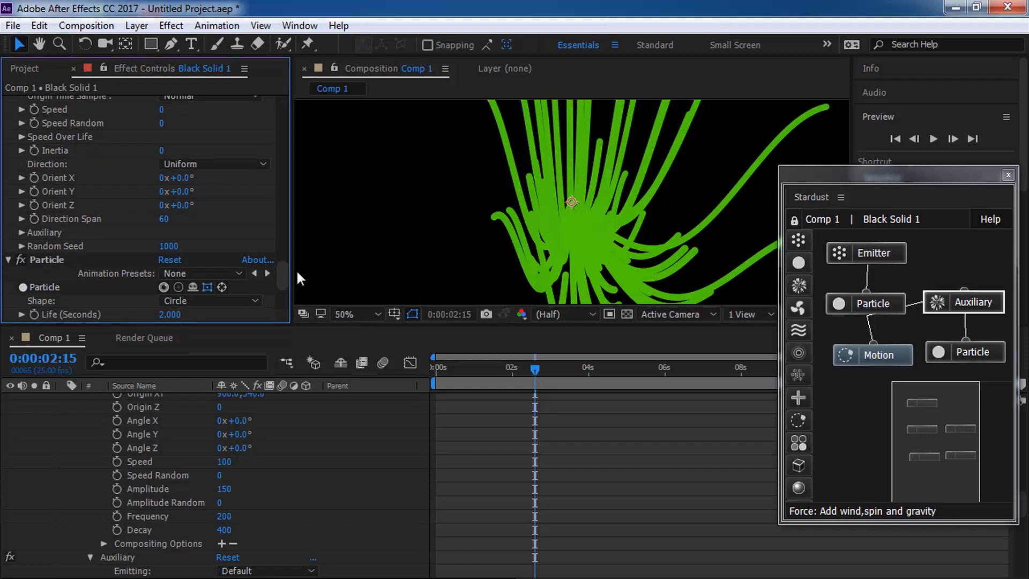
left_click(964, 354)
scroll(284, 294, "down", 5)
left_click(174, 184)
left_click(19, 209)
scroll(18, 207, "down", 2)
left_click(167, 165)
type("5")
key("Return")
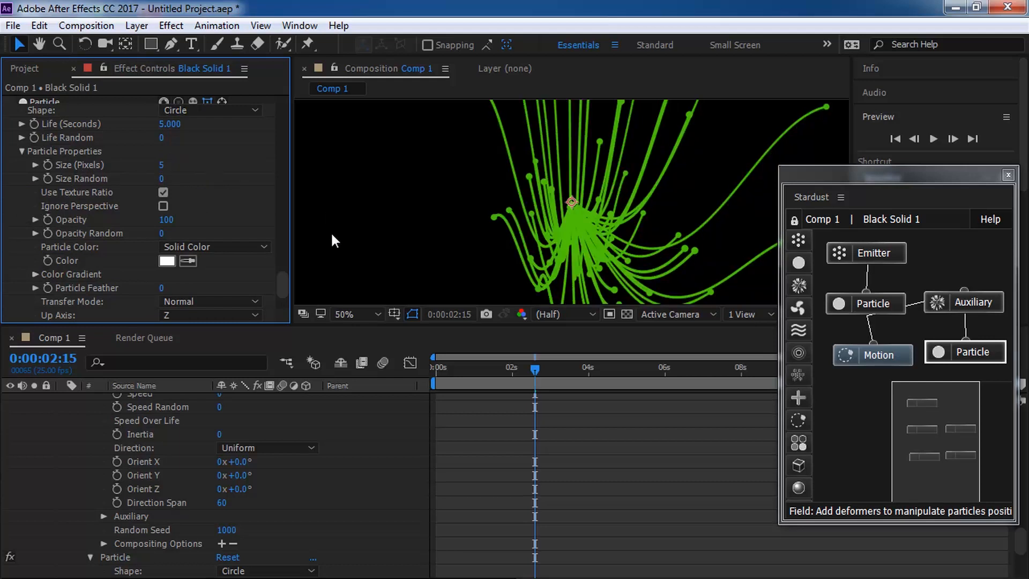
Step: Preview the particle trail animation from the beginning of the composition
left_click_drag(446, 369, 561, 382)
left_click(895, 140)
left_click(933, 140)
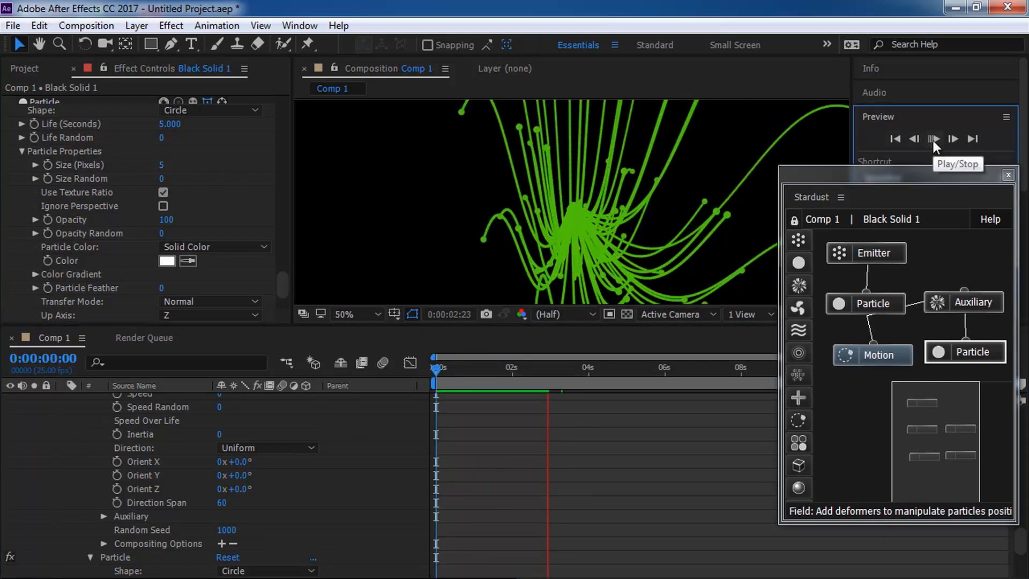
left_click(933, 141)
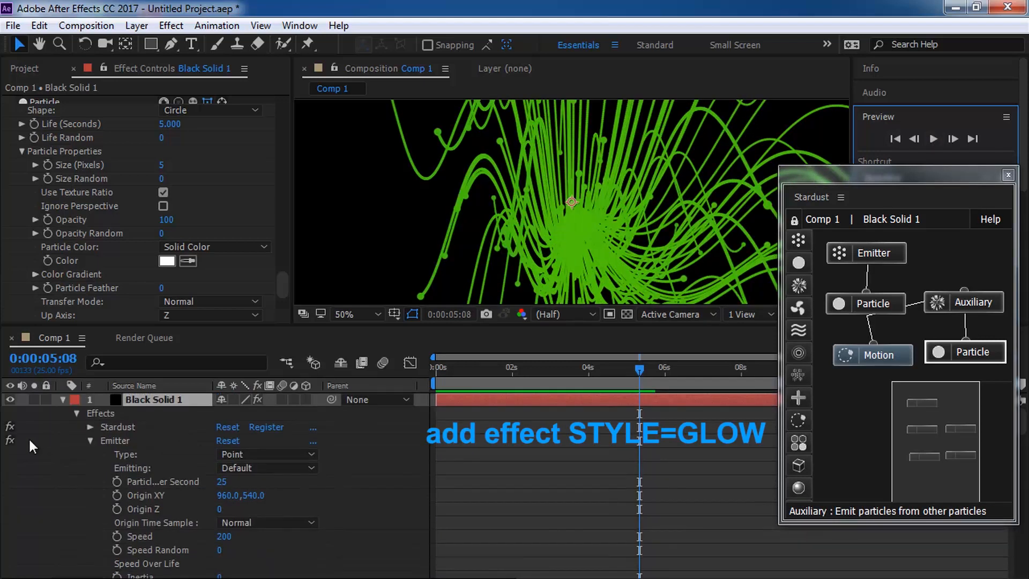
Step: Collapse the Black Solid 1 layer and apply the Glow effect from the Stylize category to it
left_click(62, 401)
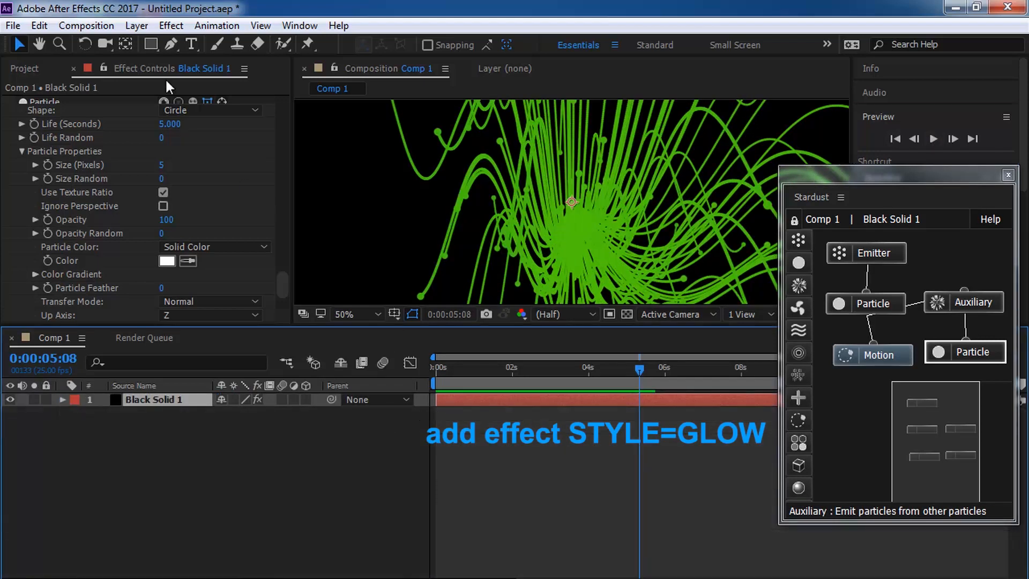
left_click(171, 25)
mouse_move(268, 407)
left_click(446, 465)
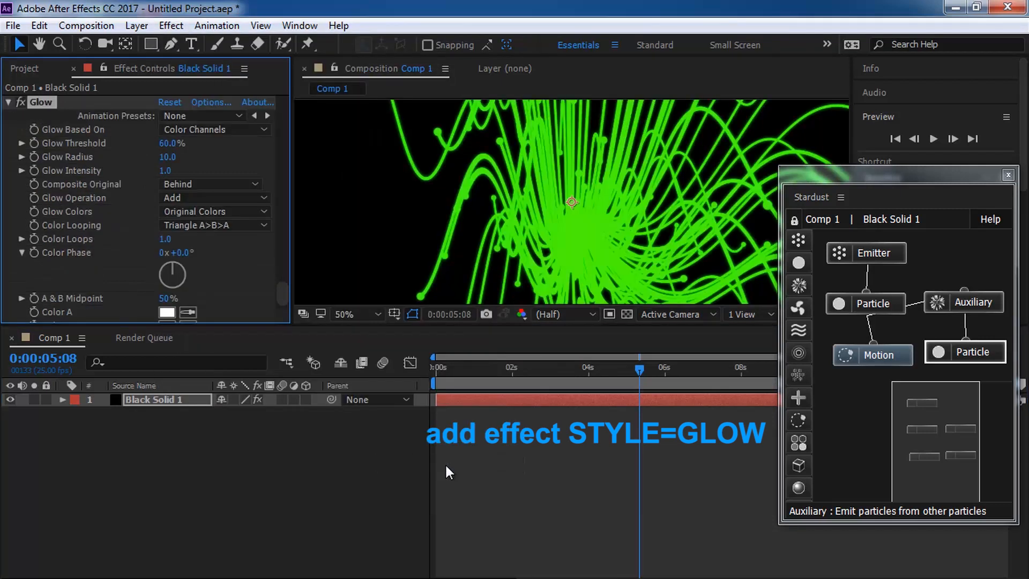
Step: Set the Glow radius to 50, based on Color Channels, with the original composited Behind and Original Colors for the glow
scroll(284, 289, "down", 1)
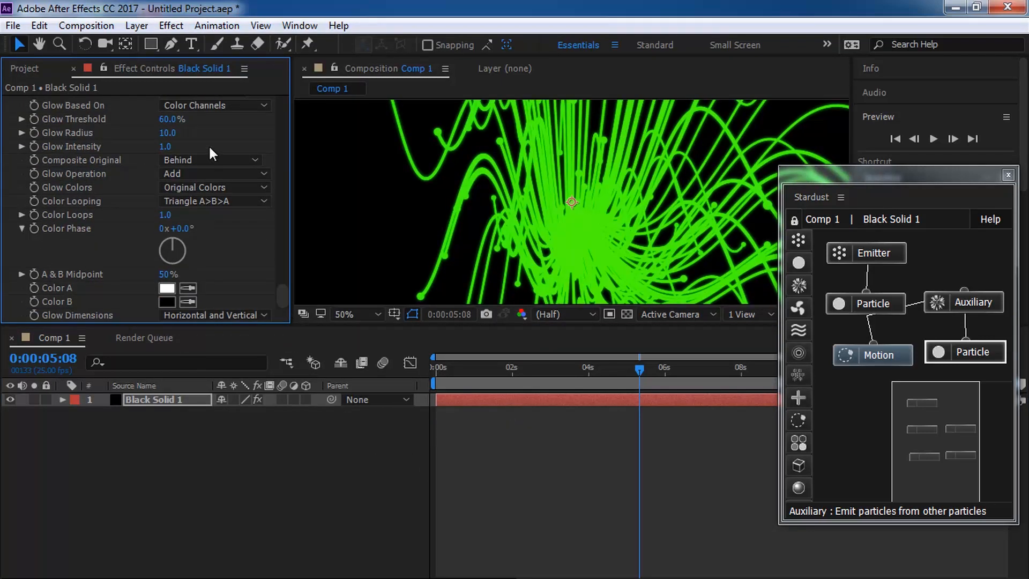
scroll(280, 284, "up", 2)
left_click(263, 159)
left_click(263, 192)
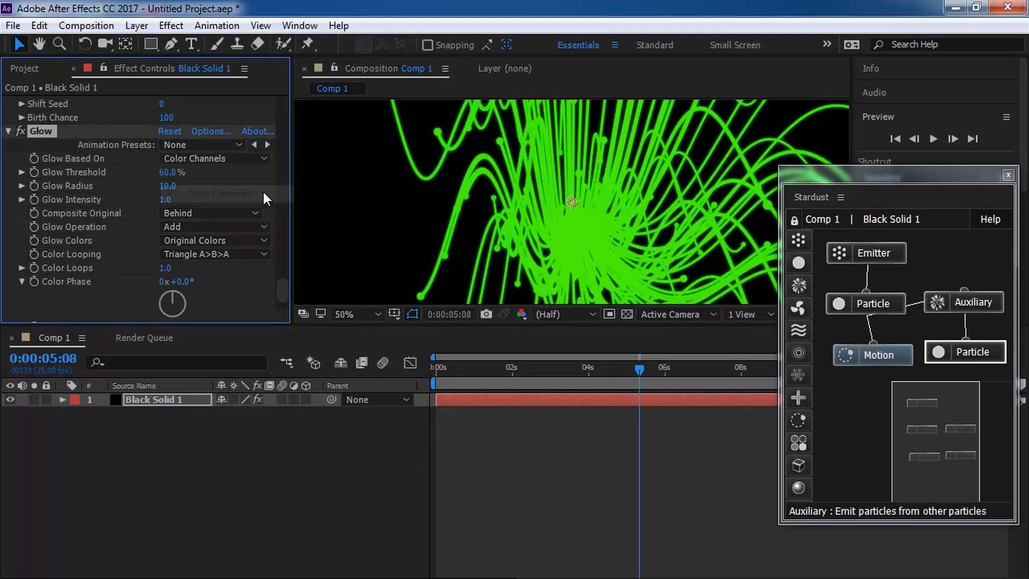
left_click(167, 186)
type("50")
key("Return")
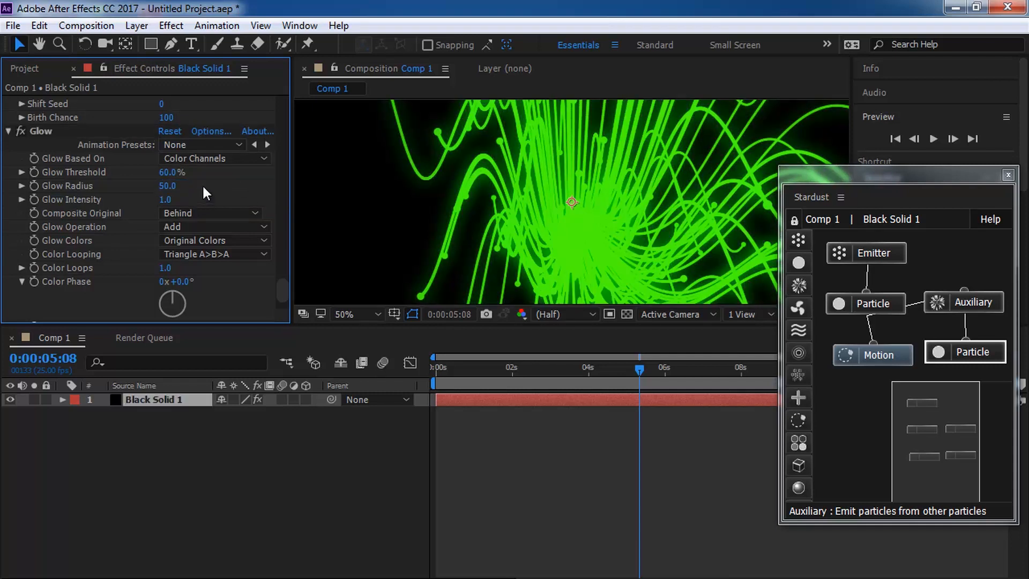
left_click(252, 213)
left_click(247, 248)
left_click(262, 241)
left_click(262, 257)
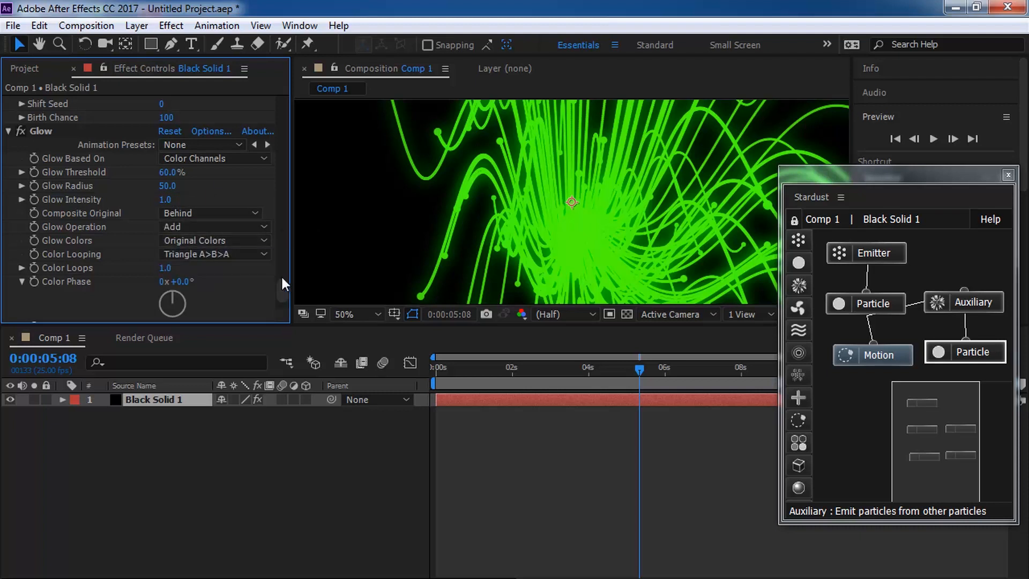
Step: Recolor the first gradient stop of the Particle node linked to the Emitter to magenta
left_click(62, 399)
left_click(873, 305)
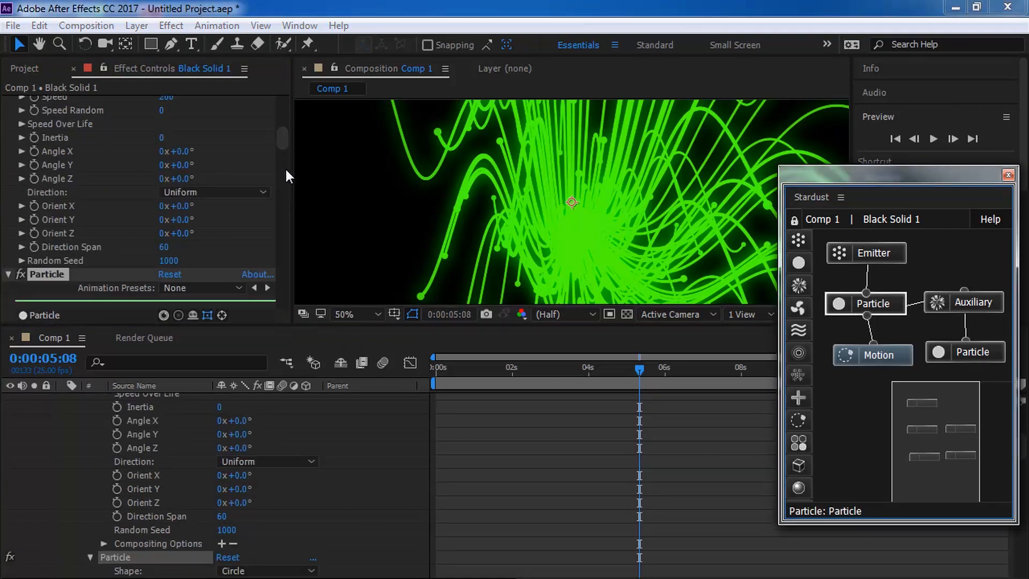
scroll(284, 153, "down", 5)
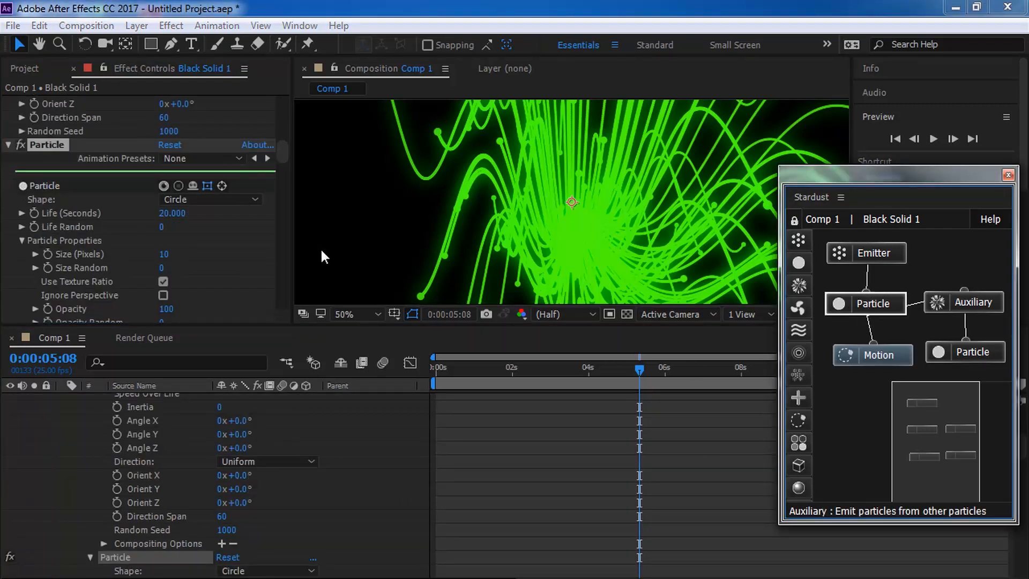
left_click_drag(282, 152, 282, 176)
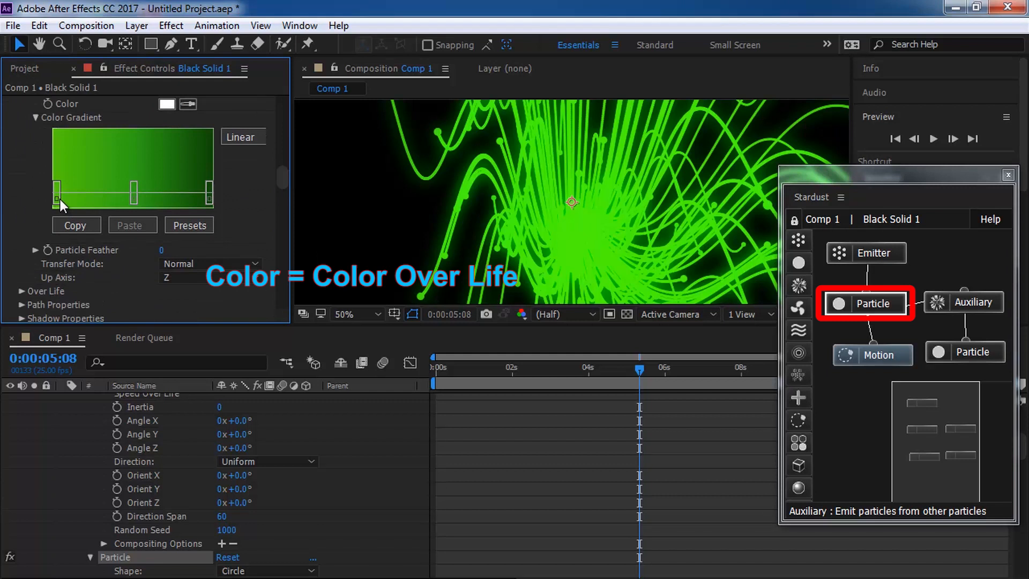
double_click(58, 198)
mouse_move(547, 244)
left_mouse_down()
mouse_move(536, 211)
mouse_move(548, 243)
left_mouse_up()
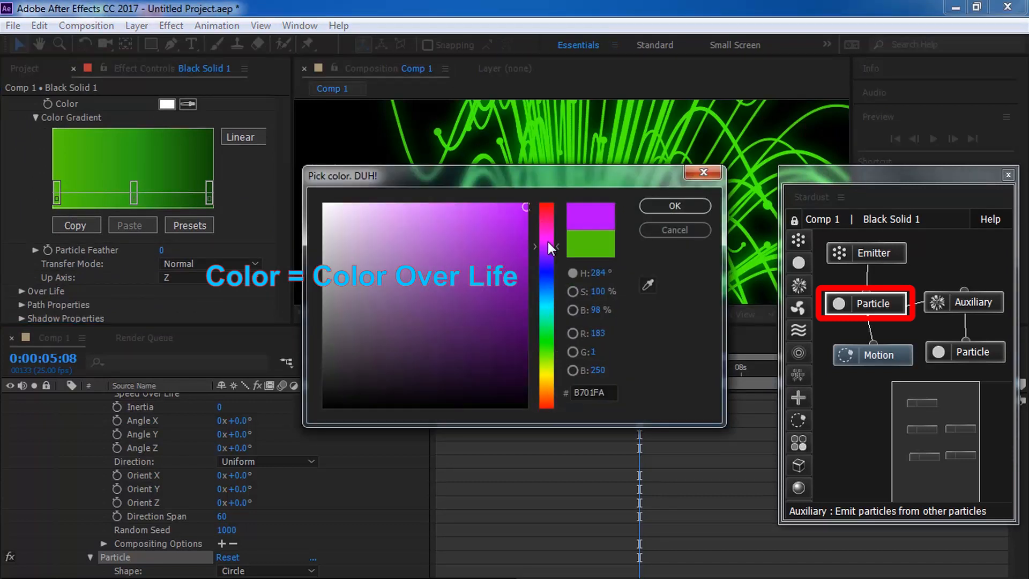
key("Return")
Step: Color the gradient's inner stops blue, yellow and green in order, adding new stops on both sides of the middle one
double_click(92, 197)
left_click(542, 285)
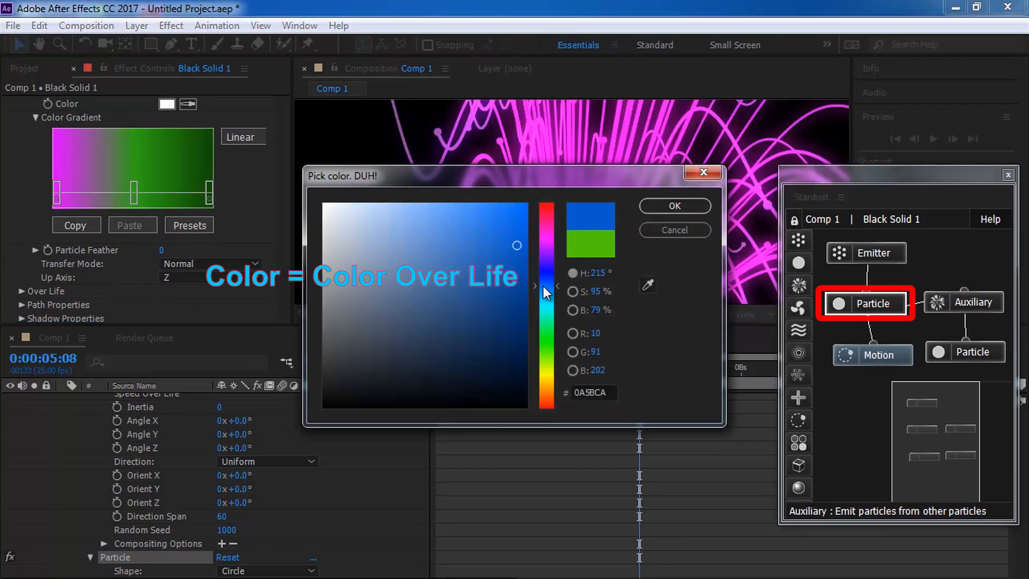
left_click(674, 209)
double_click(133, 197)
left_click(551, 368)
key("Return")
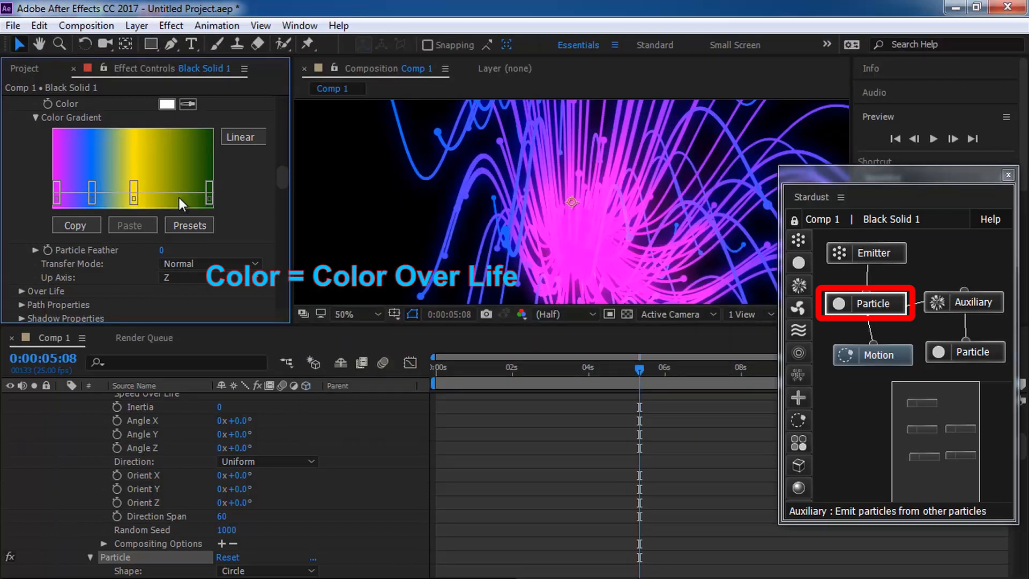
double_click(172, 194)
left_click(651, 209)
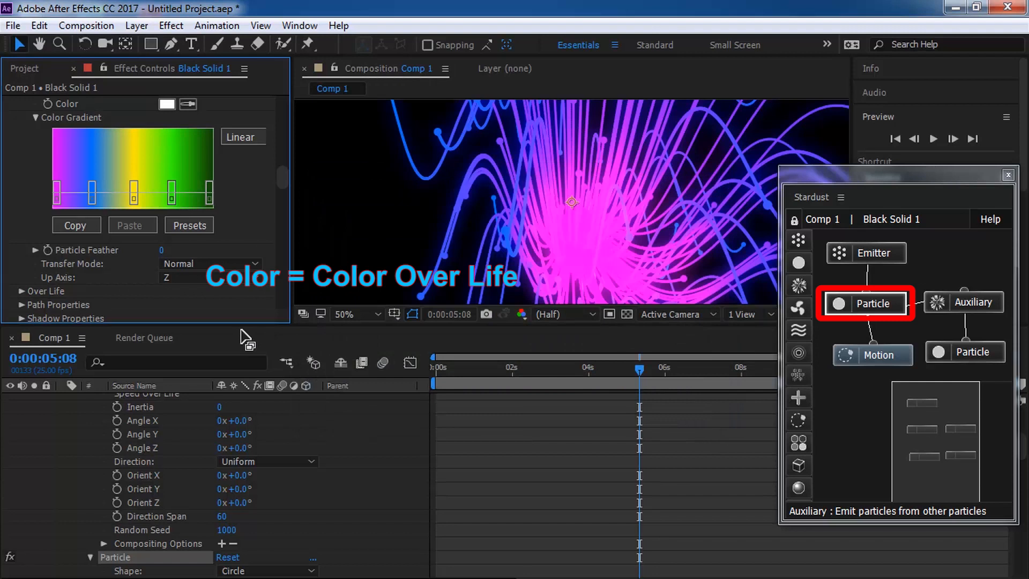
Step: Shift the Particle gradient's stops toward its start and extend the end with dark green and red stops
left_click_drag(171, 197, 79, 198)
double_click(145, 197)
left_click(670, 206)
left_click(669, 206)
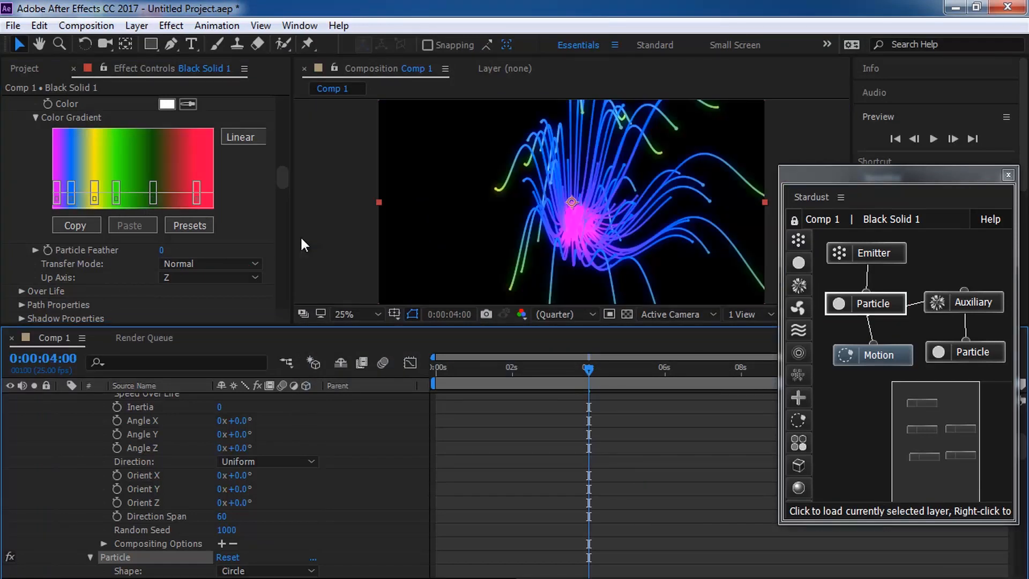
Step: Collapse the Black Solid 1 layer and add a new camera layer to the composition
scroll(73, 412, "up", 15)
left_click(64, 400)
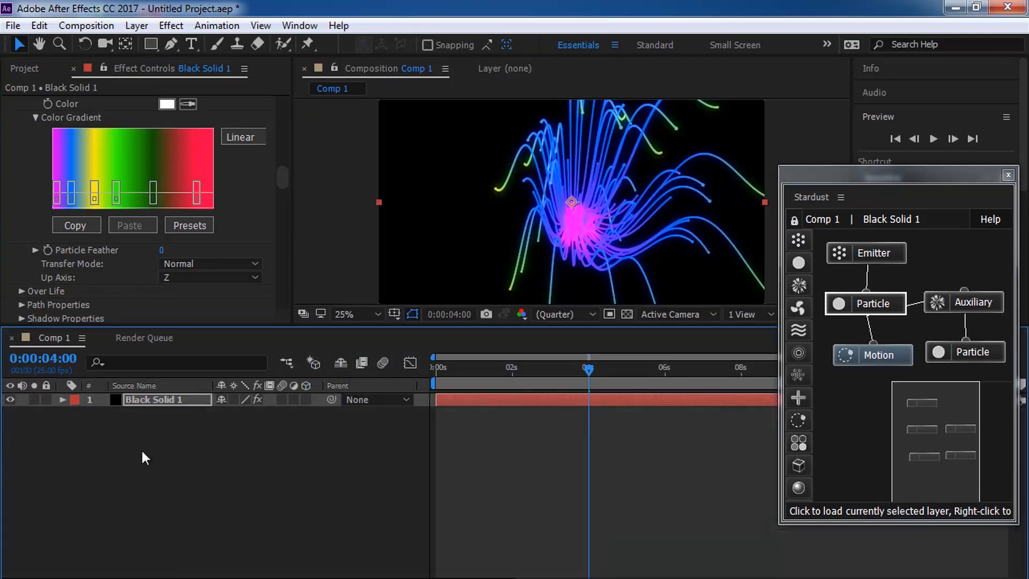
scroll(284, 206, "up", 10)
left_click(136, 25)
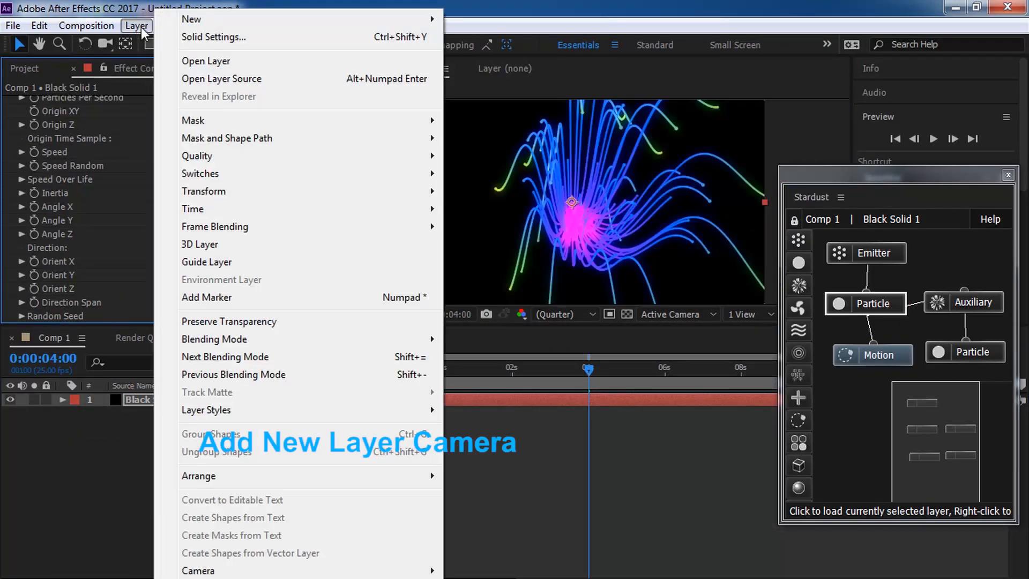
mouse_move(187, 16)
left_click(530, 71)
left_click(683, 477)
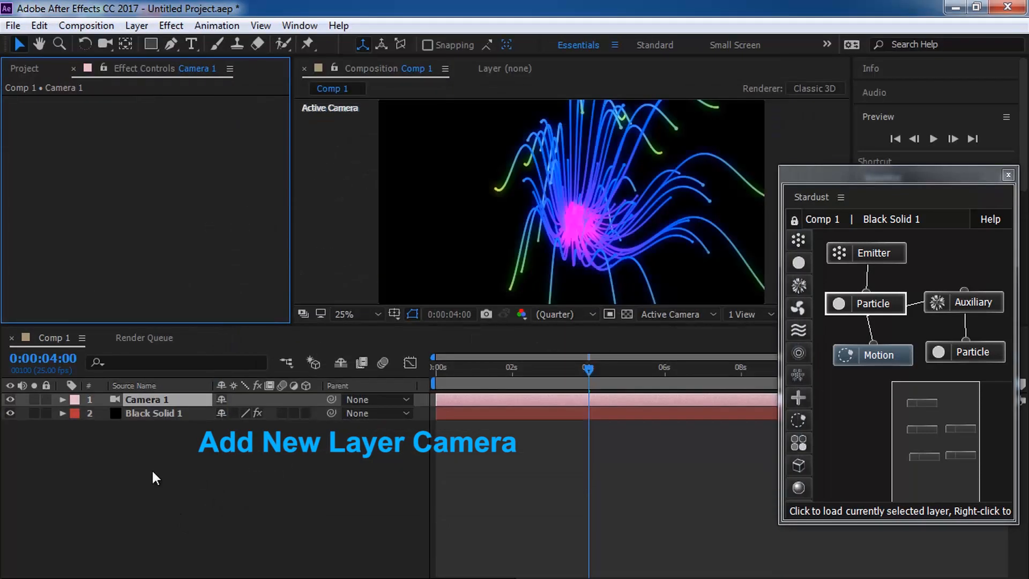
Step: Expand the camera's transform properties and start animating Position, placing its first keyframe at 0:00:00:00
left_click(62, 399)
left_click(77, 413)
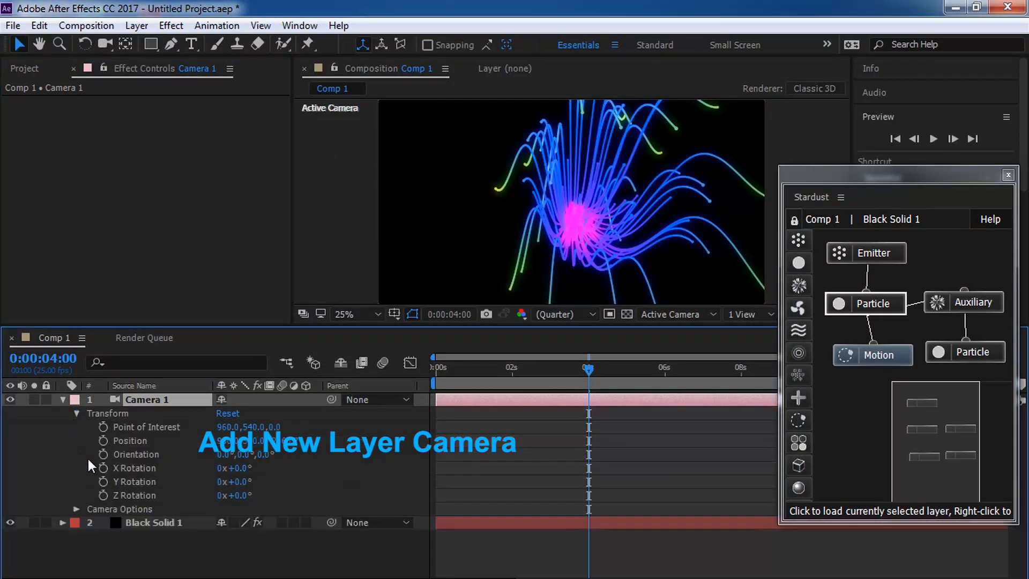
left_click(102, 439)
left_click(442, 388)
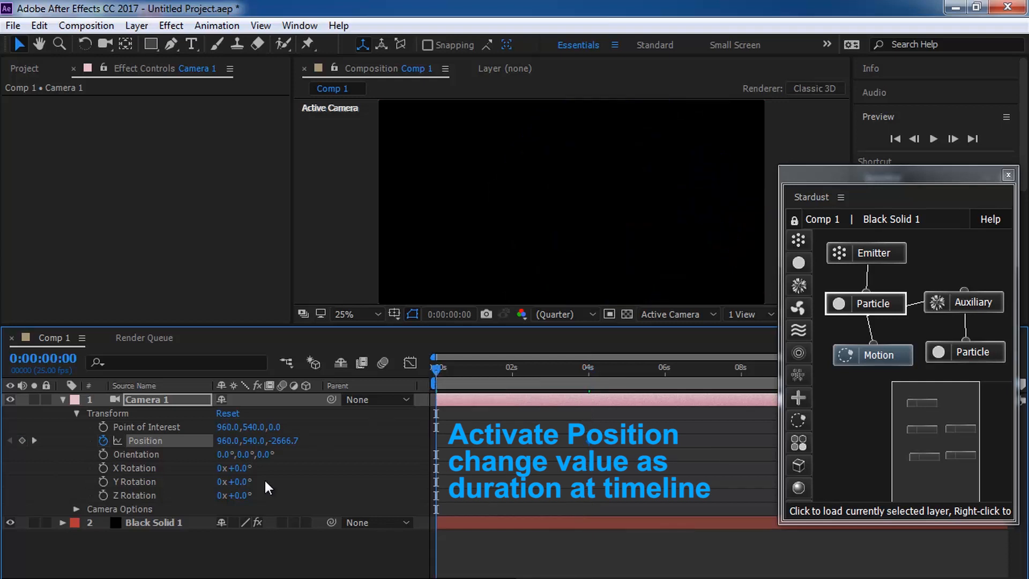
left_click_drag(588, 442, 436, 447)
Step: Add a camera Position keyframe at 2 seconds with X 1500 and Y 750
left_click(510, 373)
left_click(228, 440)
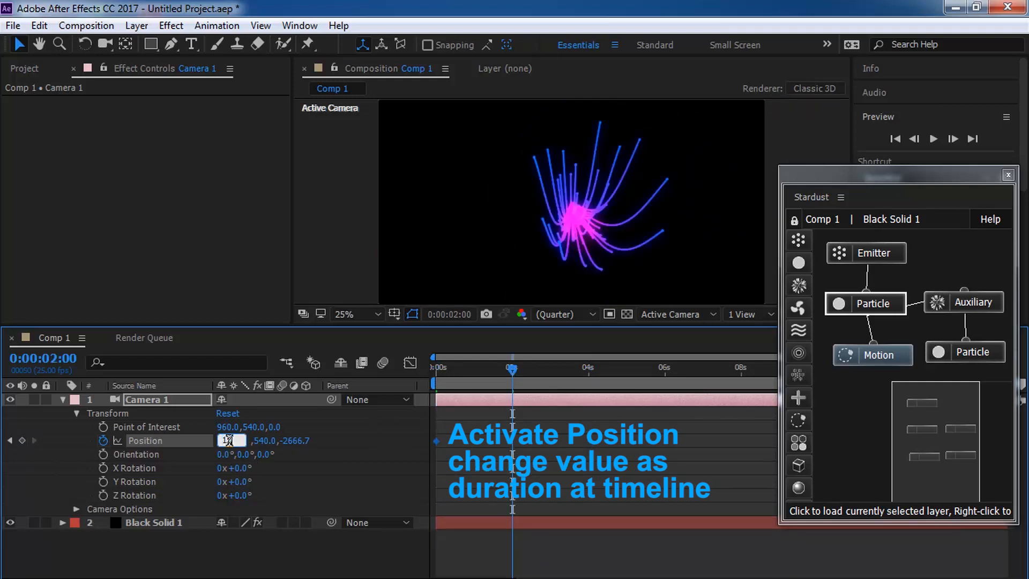
type("1500")
key("Return")
left_click(259, 440)
type("750")
key("Return")
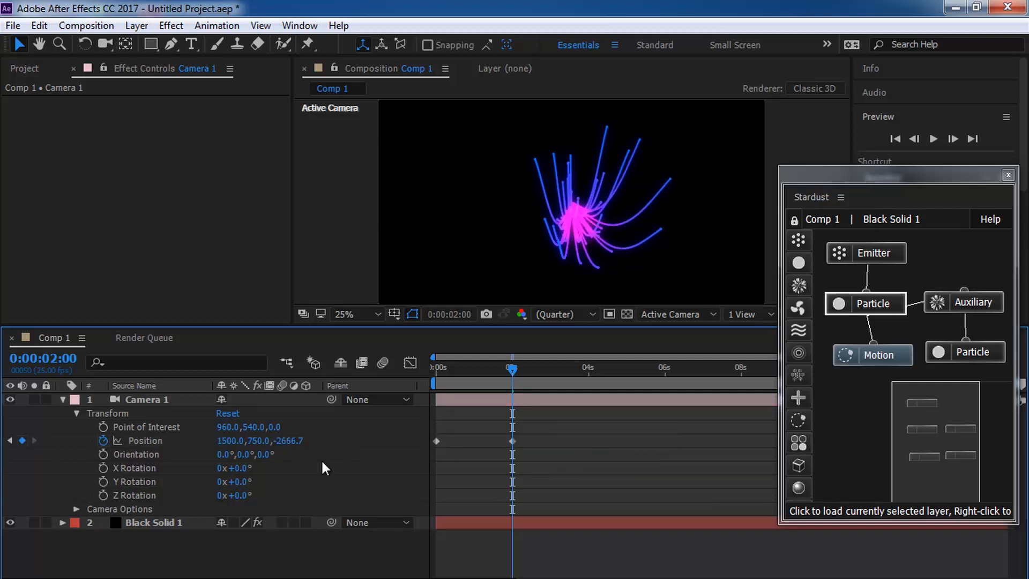
Step: Try Z values of -3000 and -1000 for the camera's 2-second Position keyframe, and settle on -1500
left_click(289, 440)
type("-3000")
key("Return")
left_click(289, 440)
type("-1000")
key("Return")
left_click(289, 440)
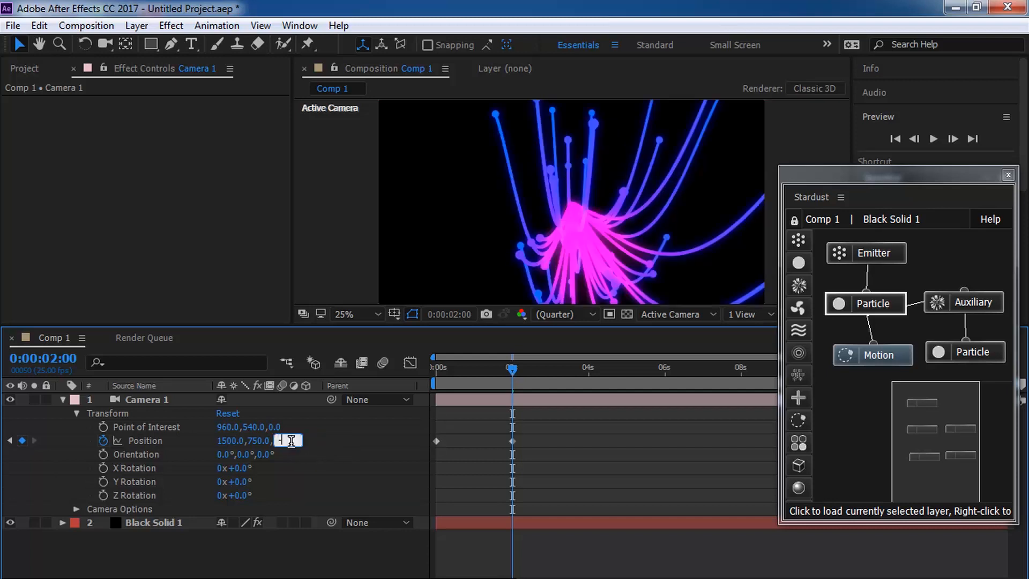
key("Return")
Step: Add a camera Position keyframe at 4 seconds with the values 2000, 1250, -1750
left_click(590, 378)
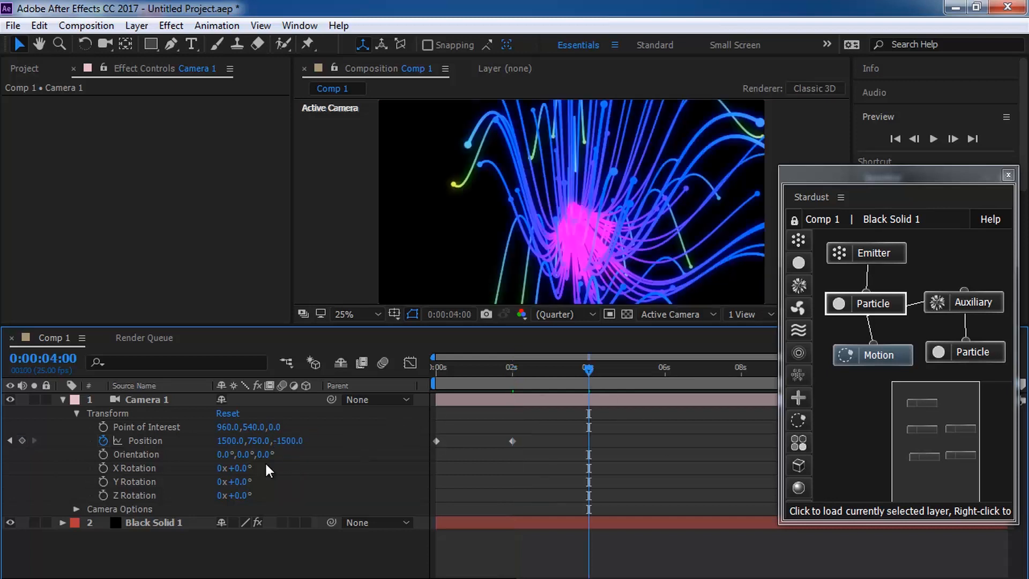
left_click(231, 441)
key("Return")
left_click(258, 439)
key("Return")
left_click(294, 440)
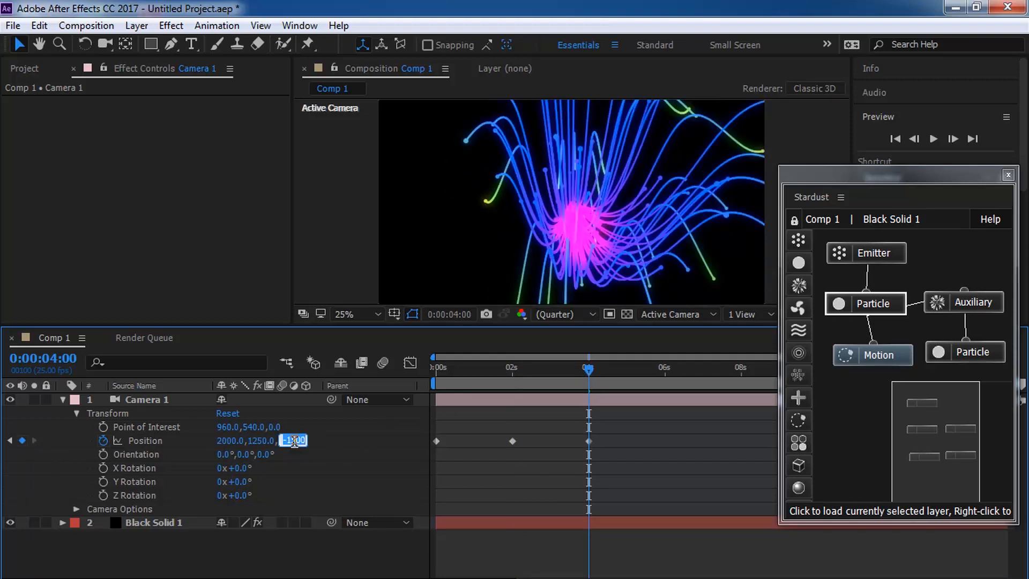
key("Return")
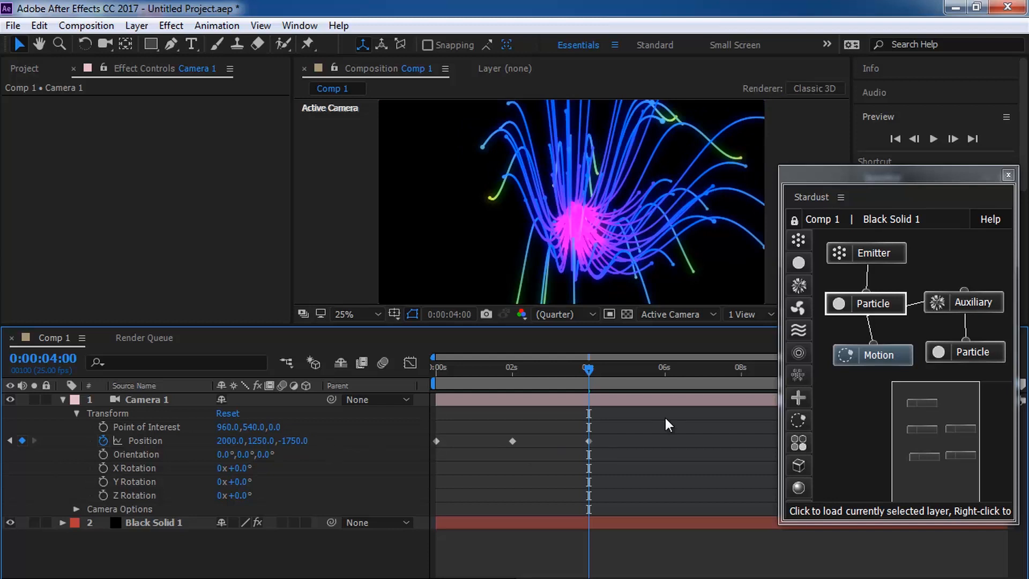
Step: Add a camera Position keyframe at 0:00:06:01 with the values 3000, 1750, -2250
left_click(667, 372)
left_click(229, 441)
type("3000")
key("Return")
left_click(265, 441)
type("17")
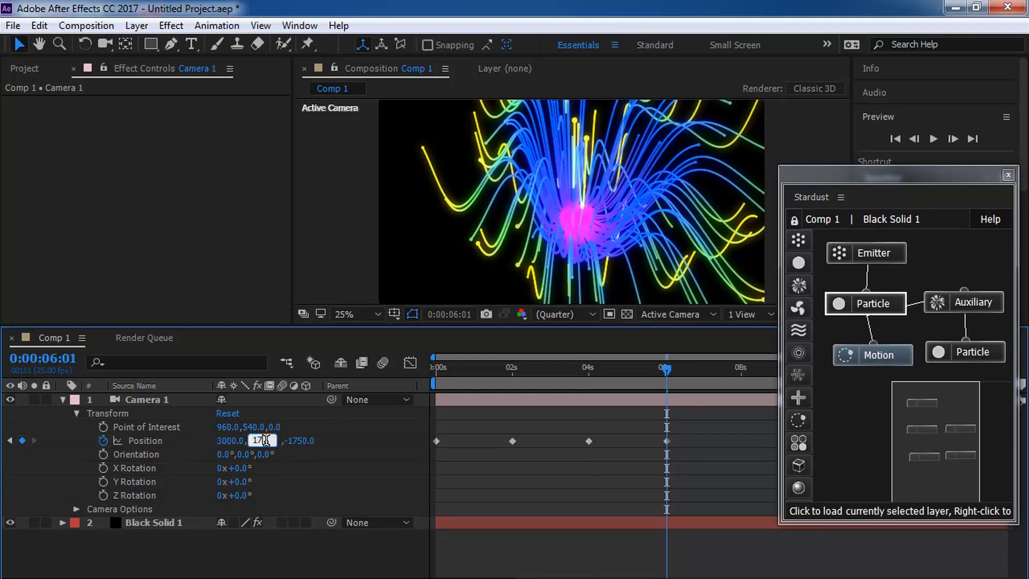
left_click(292, 440)
type("-225")
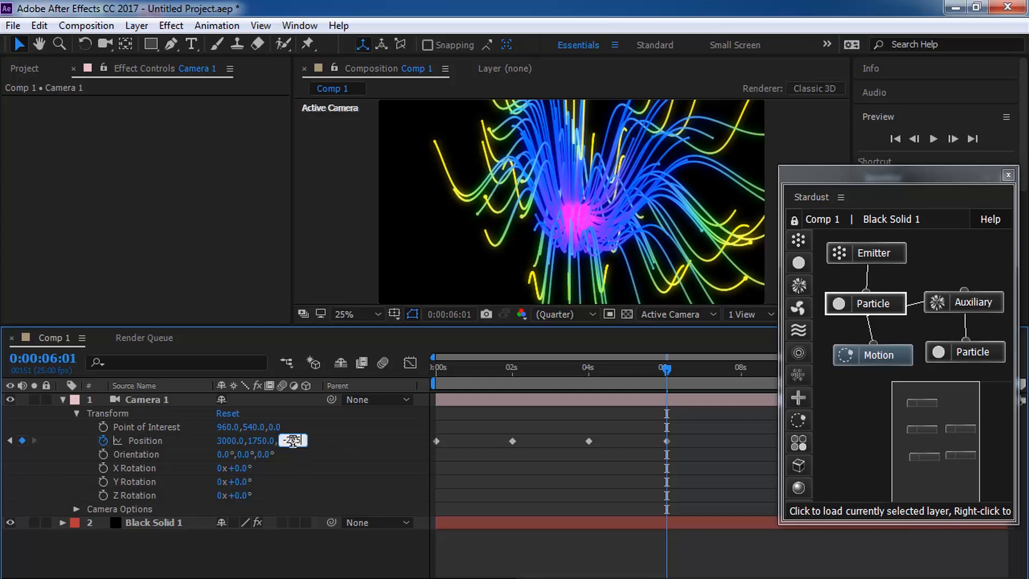
type("0")
key("Return")
Step: Add a camera Position keyframe at 0:00:07:24 with the values 3500, 2500, 2350
left_click(740, 368)
left_click(238, 437)
type("3500")
key("Return")
left_click(262, 442)
type("2500")
key("Return")
left_click(300, 440)
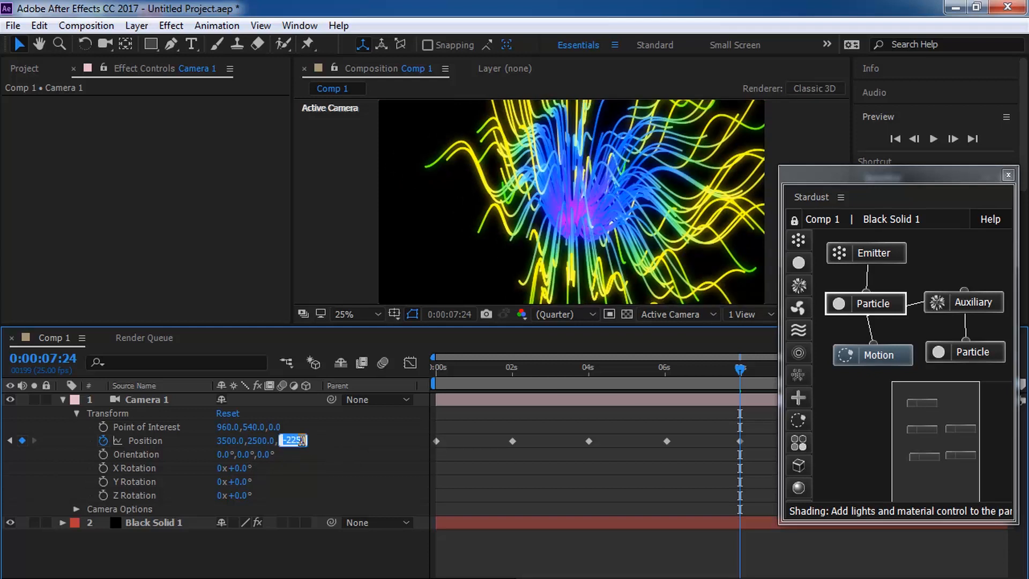
type("2350")
key("Return")
Step: Clear the floating Stardust panel from the timeline and add a camera Position keyframe at 0:00:09:23 with the values 4500, 3000, 3500
left_click_drag(962, 179, 243, 94)
left_click(224, 89)
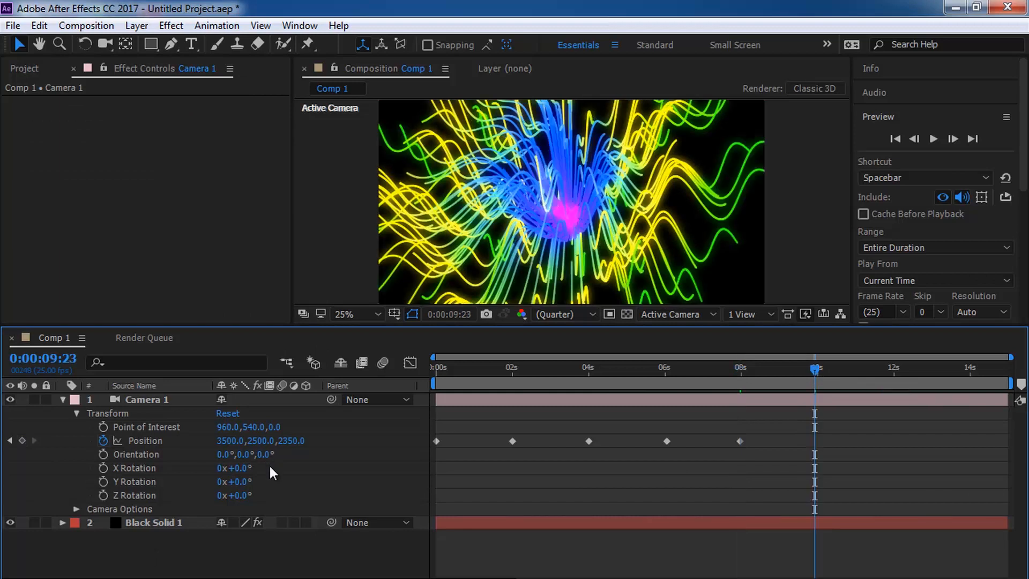
left_click(231, 440)
type("4500")
key("Return")
left_click(260, 440)
type("3000")
key("Return")
left_click(294, 440)
type("3500")
key("Return")
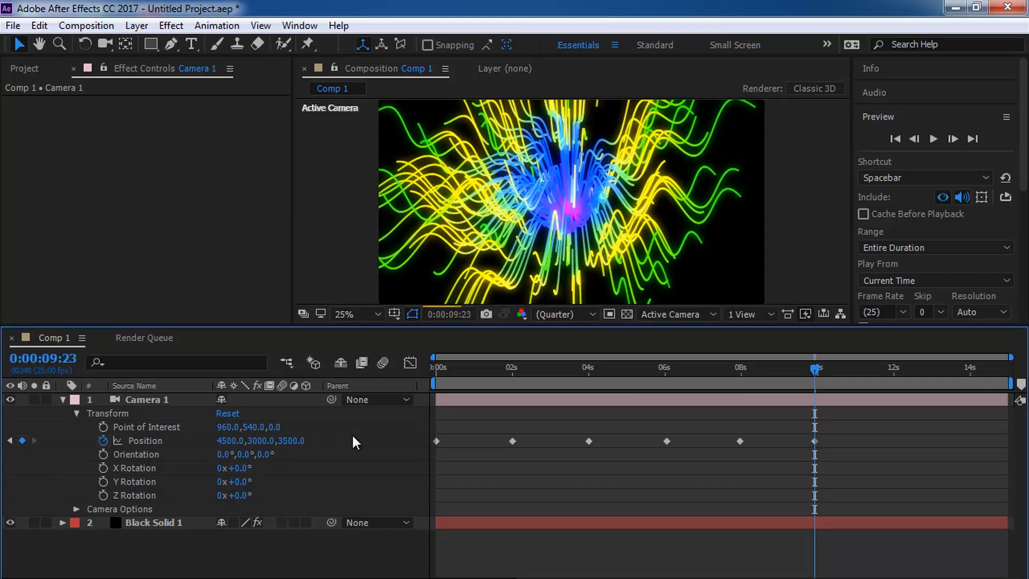
Step: Preview the camera animation from the first frame
left_click(895, 139)
left_click(933, 139)
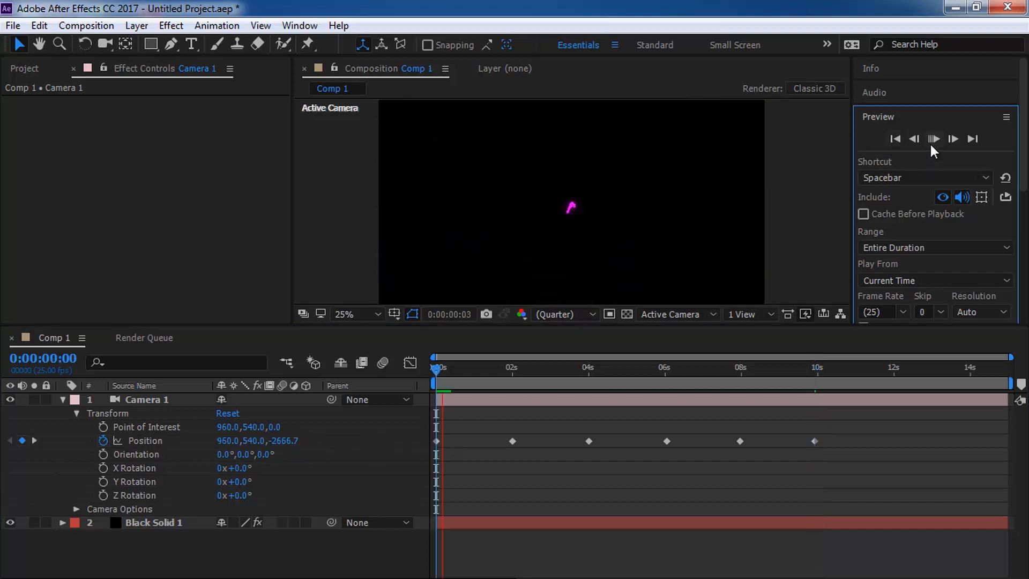